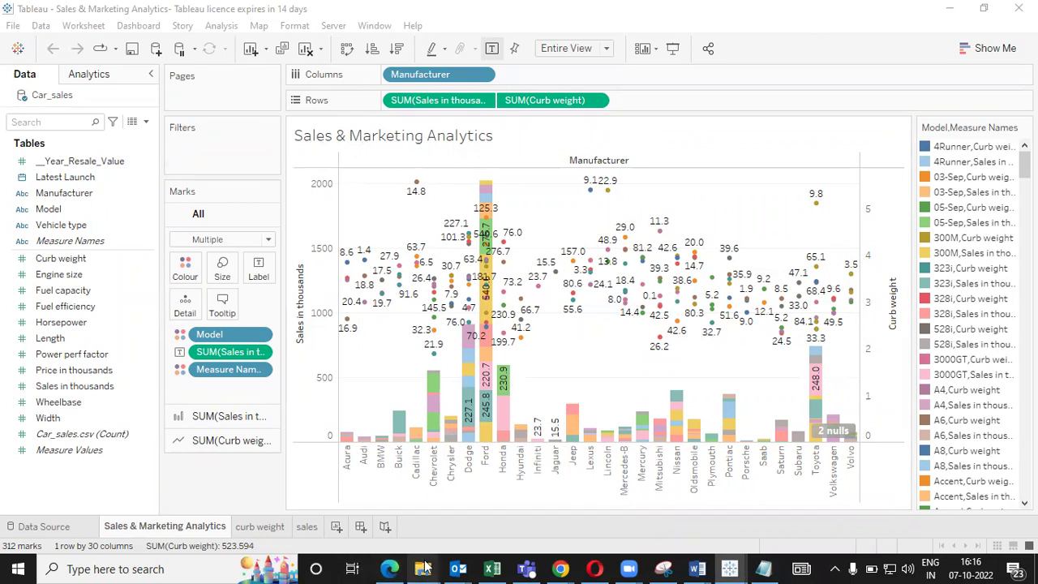
# - Open Car_sales from the Downloads\Tableau folder in Excel
pyautogui.moveTo(422, 567)
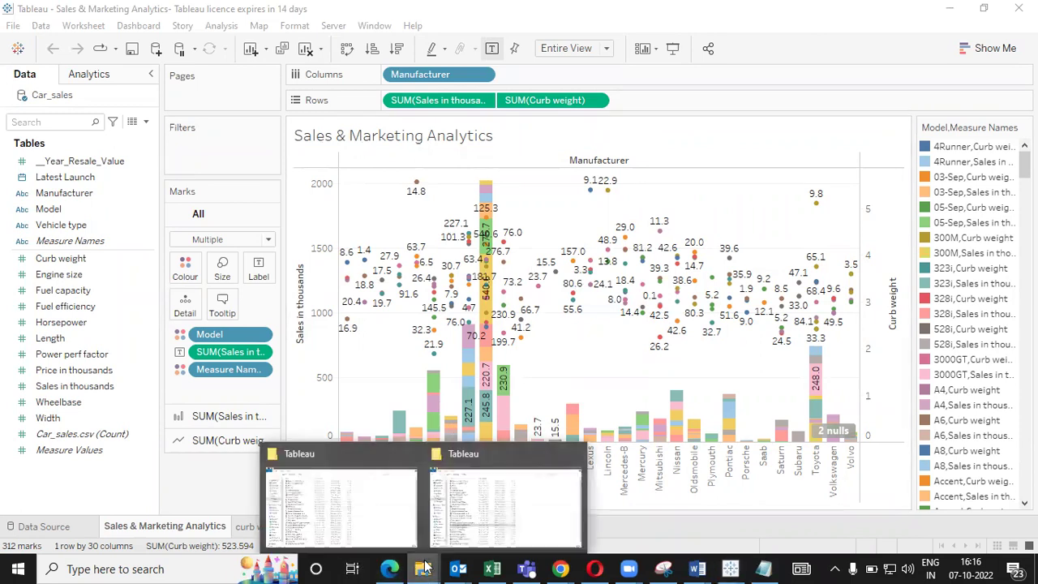
pyautogui.click(411, 509)
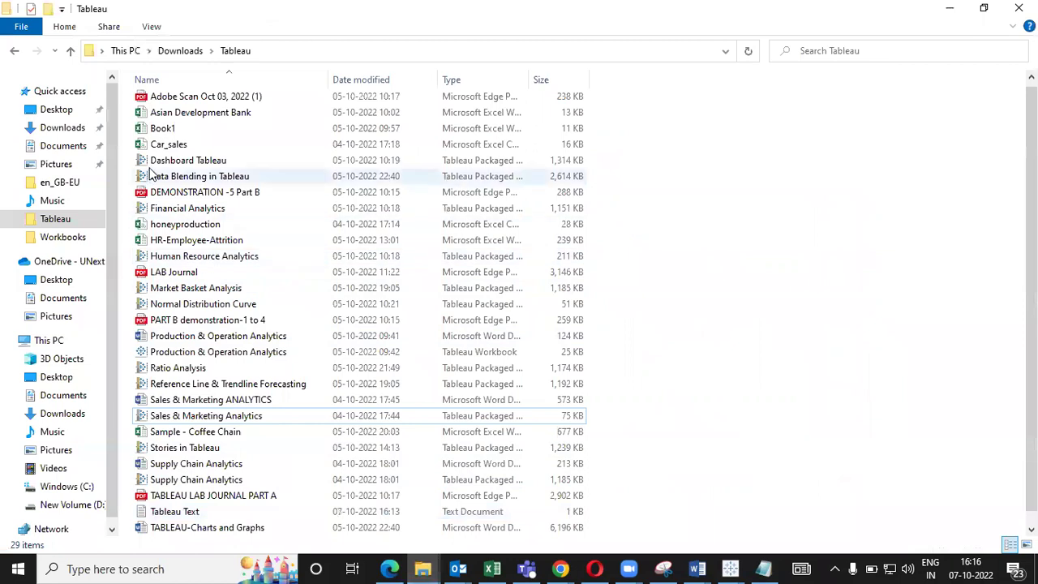
pyautogui.click(170, 149)
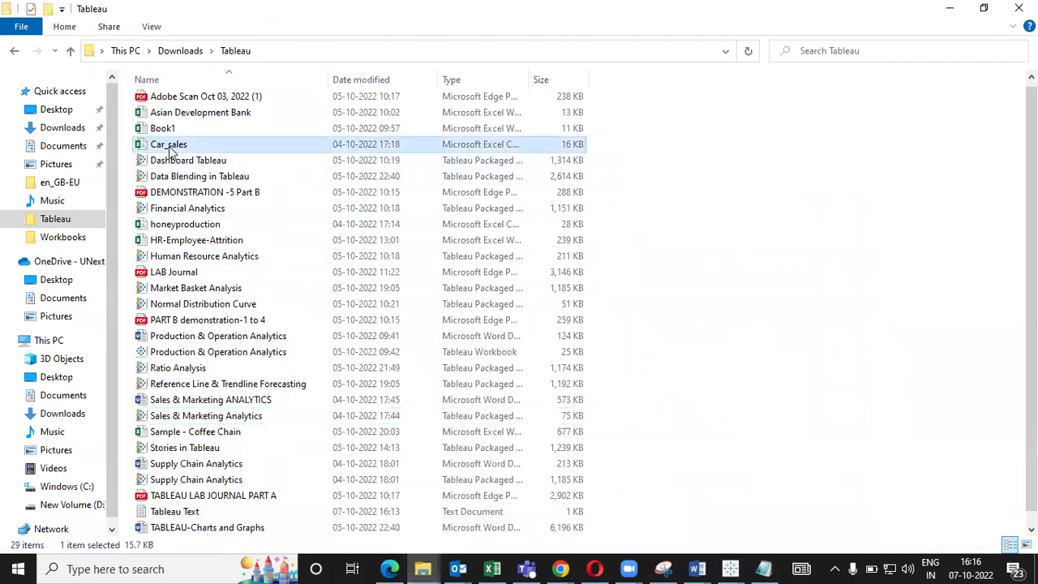
pyautogui.doubleClick(170, 150)
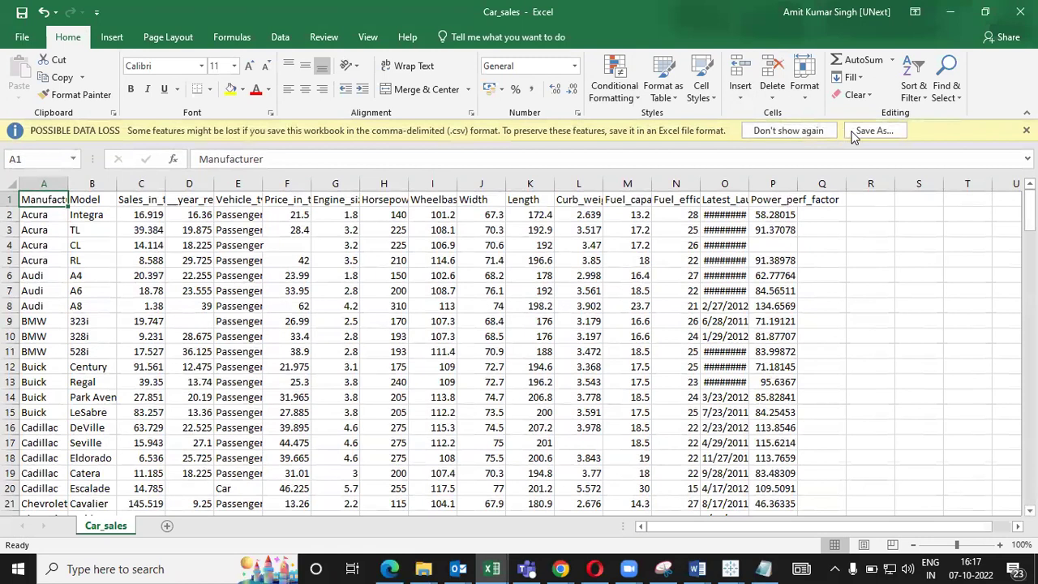
# - Dismiss the data-loss warning and convert the Car_sales data into a table with headers
pyautogui.click(822, 132)
pyautogui.click(348, 377)
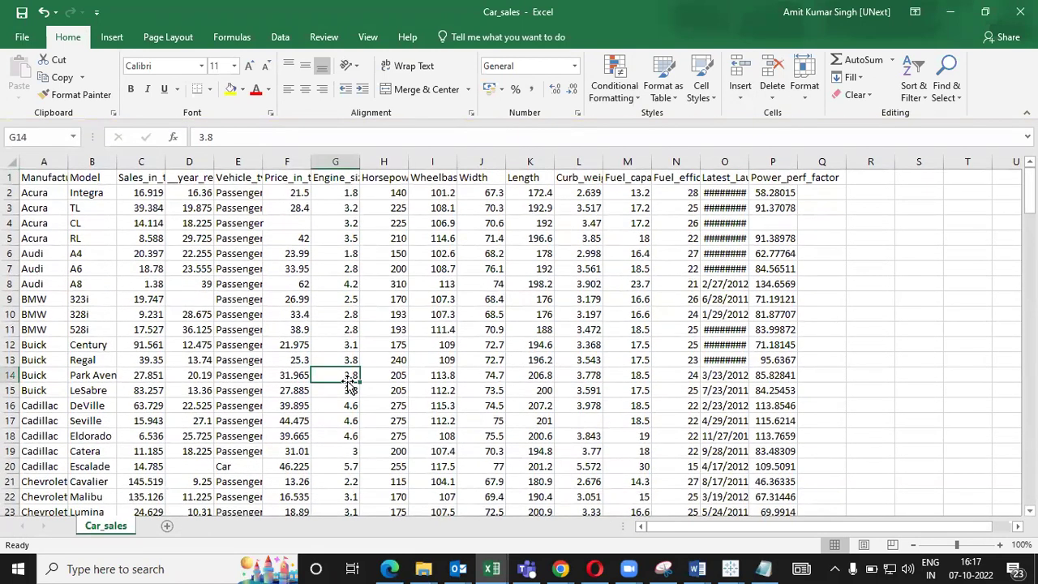
pyautogui.hotkey('ctrl', 't')
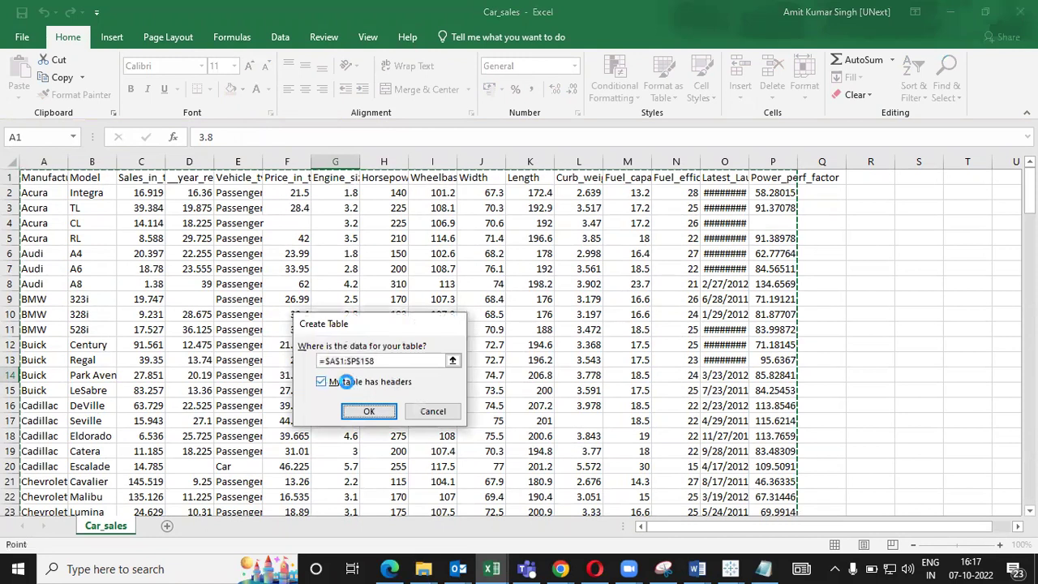
pyautogui.press('Return')
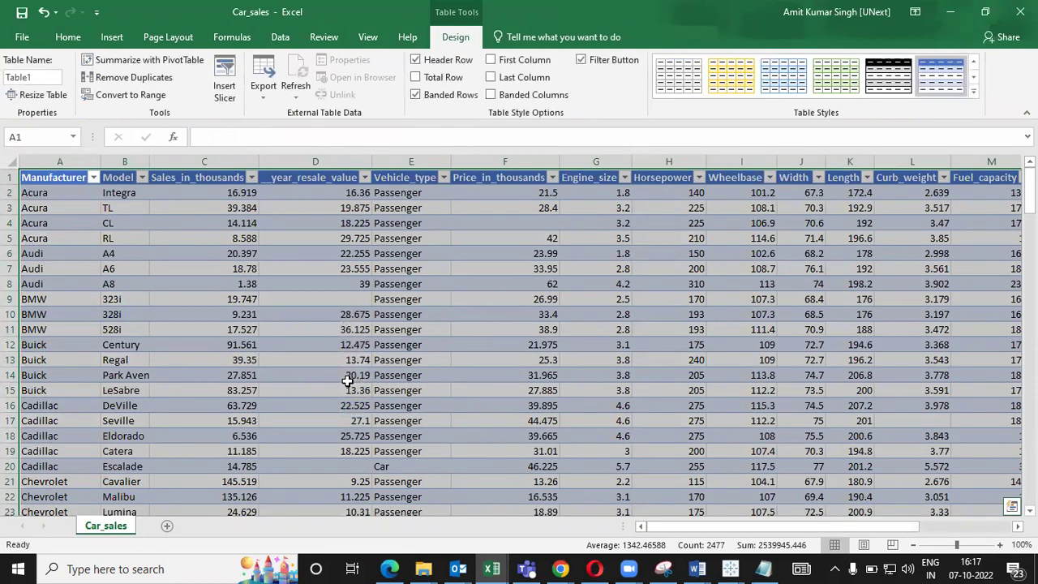
# - Browse the table's columns from Latest_Launch to Length, then close the Car_sales workbook
pyautogui.click(449, 364)
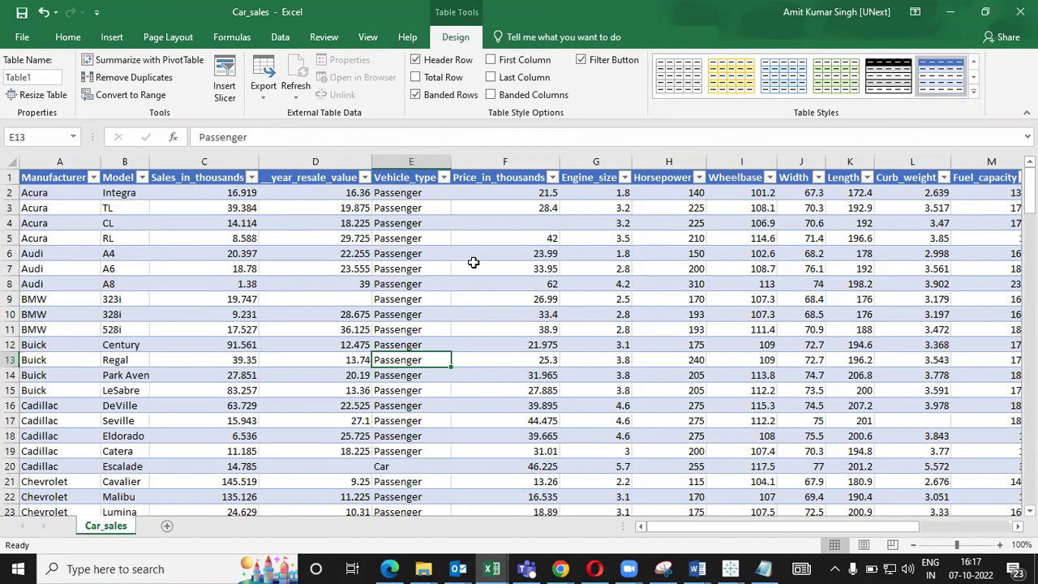
pyautogui.press('Right')
pyautogui.hotkey('ctrl', 'Right')
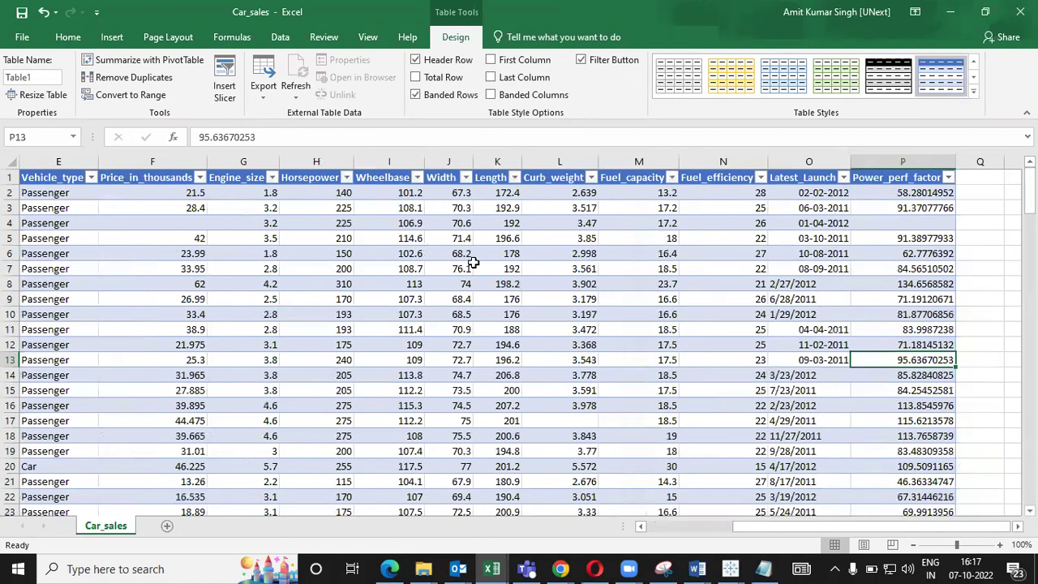
pyautogui.press('Left')
pyautogui.press('Left')
pyautogui.press('Left')
pyautogui.press('Left')
pyautogui.press('Left')
pyautogui.press('Left')
pyautogui.press('Left')
pyautogui.press('Left')
pyautogui.press('Left')
pyautogui.press('Left')
pyautogui.press('Left')
pyautogui.press('Left')
pyautogui.press('Left')
pyautogui.press('Left')
pyautogui.press('Left')
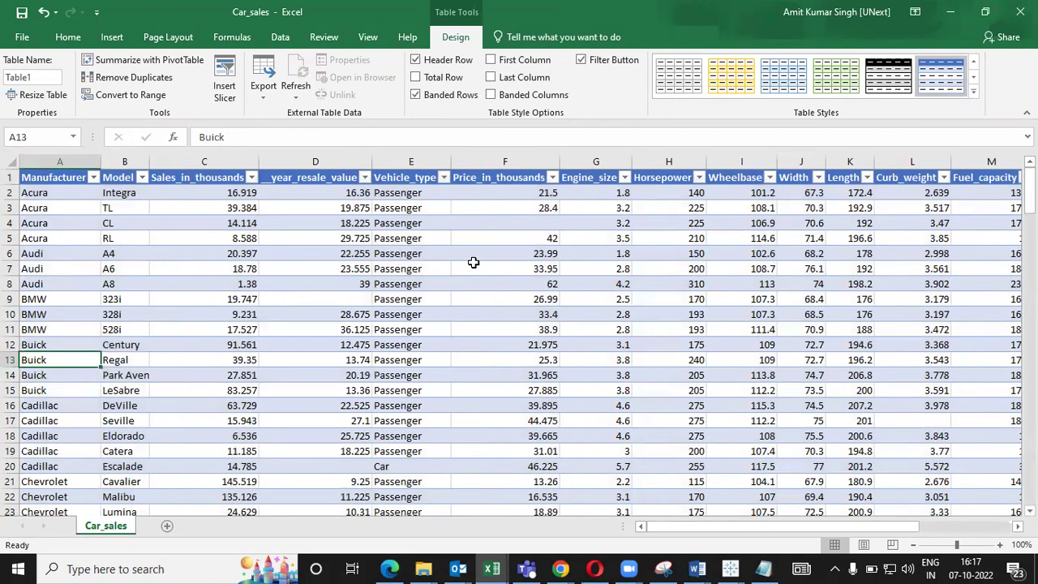
pyautogui.press('Right')
pyautogui.press('Up')
pyautogui.press('Up')
pyautogui.press('Up')
pyautogui.press('Up')
pyautogui.hotkey('ctrl', 'Up')
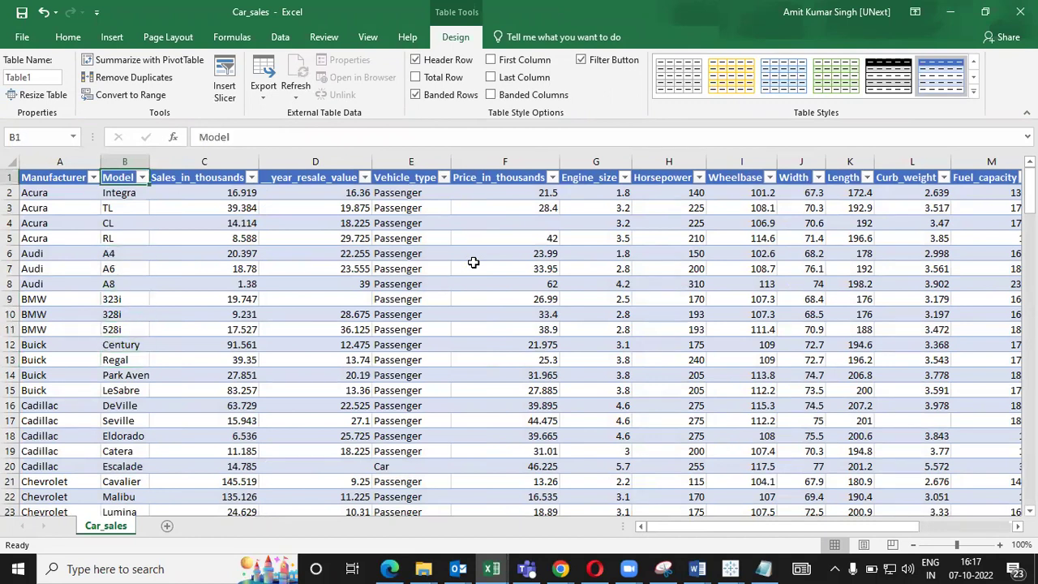
pyautogui.press('Right')
pyautogui.press('Right')
pyautogui.press('Right')
pyautogui.press('Right')
pyautogui.press('Right')
pyautogui.press('Right')
pyautogui.press('Right')
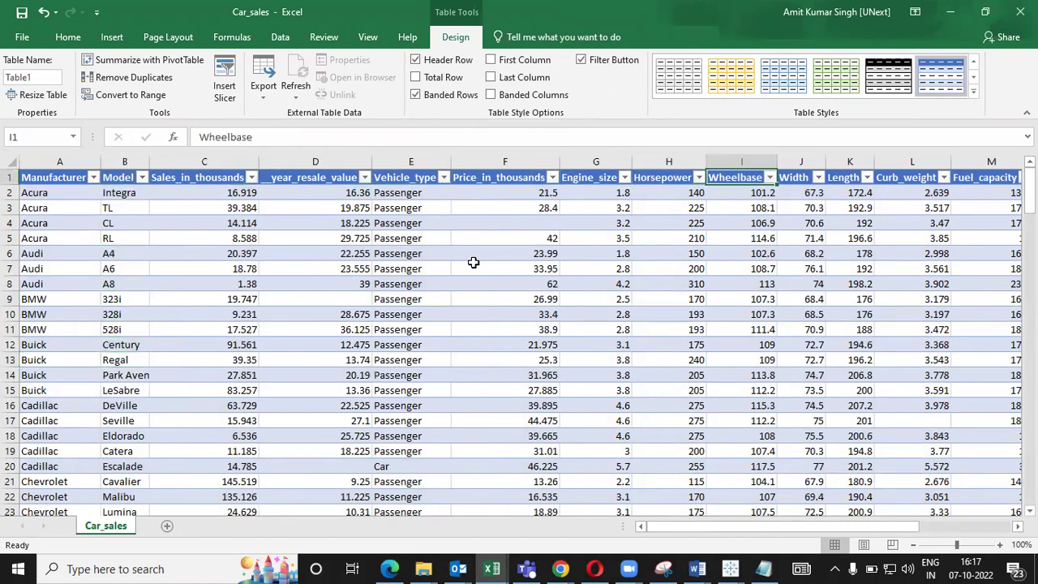
pyautogui.press('Right')
pyautogui.press('Right')
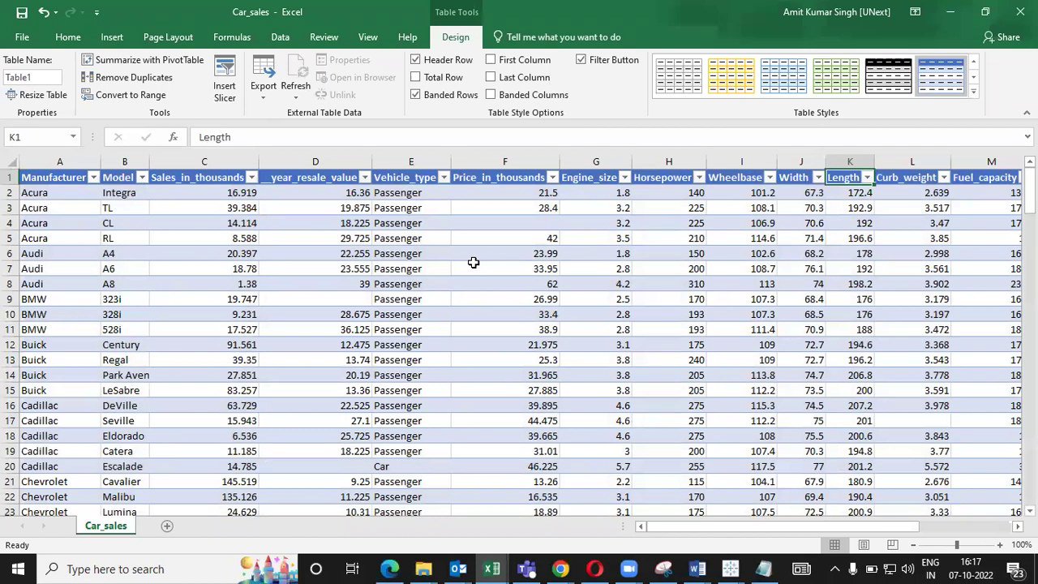
pyautogui.click(1020, 12)
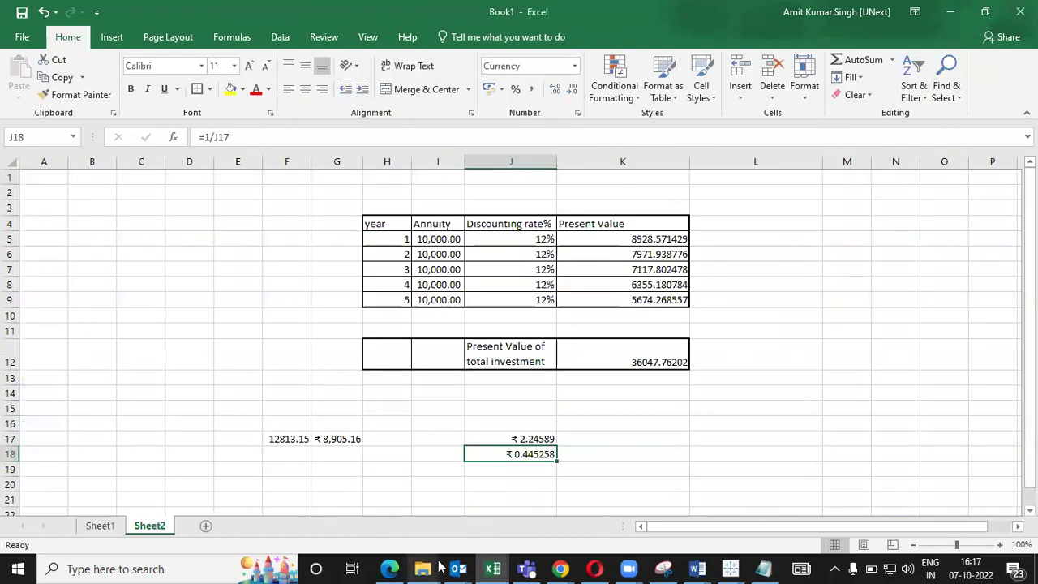
# - Add a blank Sheet 4 in the Sales & Marketing workbook, then switch to the Book1 window
pyautogui.hotkey('alt', 'Tab')
pyautogui.hotkey('alt', 'Tab')
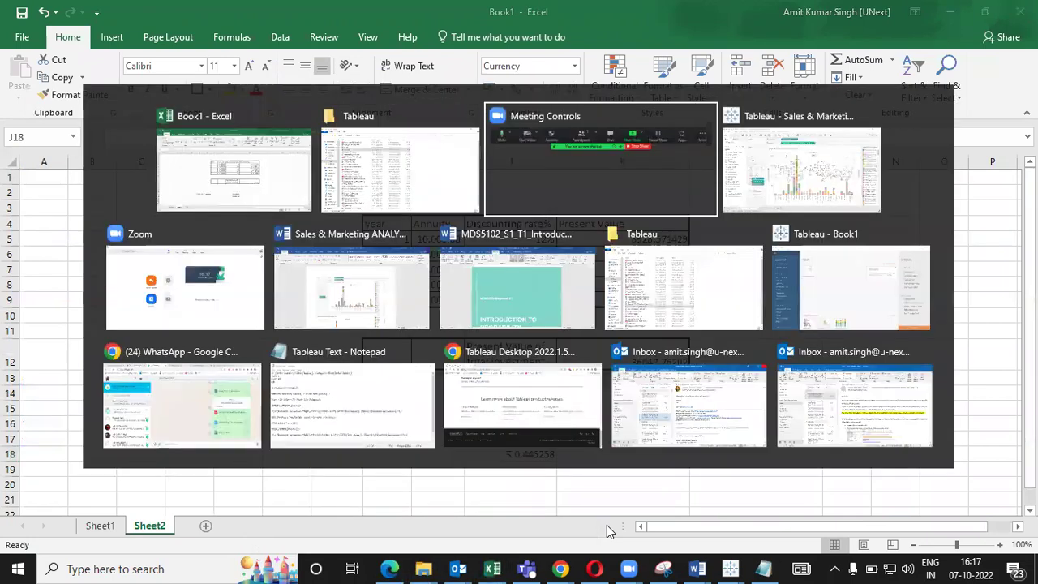
pyautogui.press('Tab')
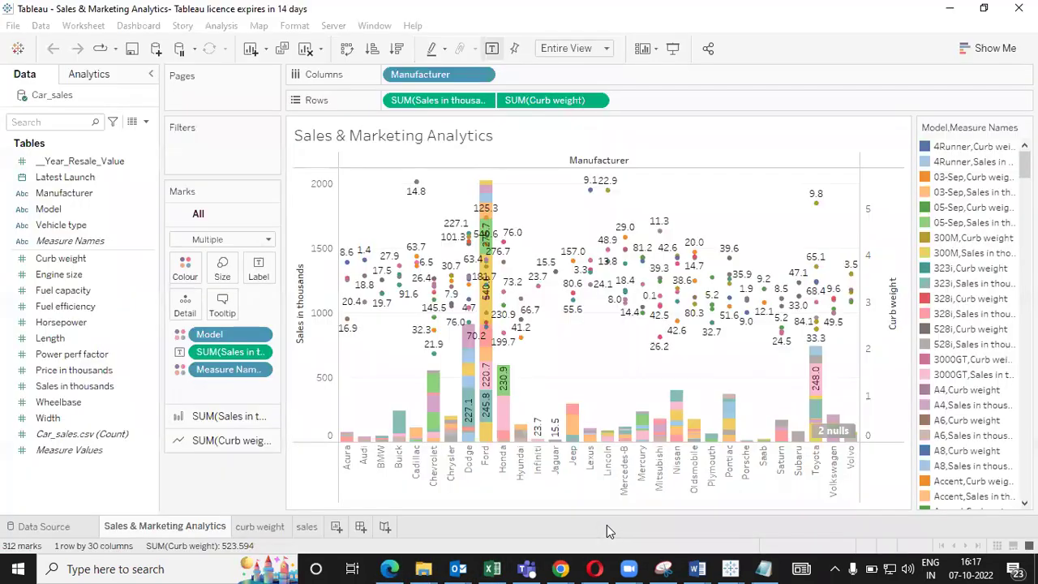
pyautogui.click(336, 527)
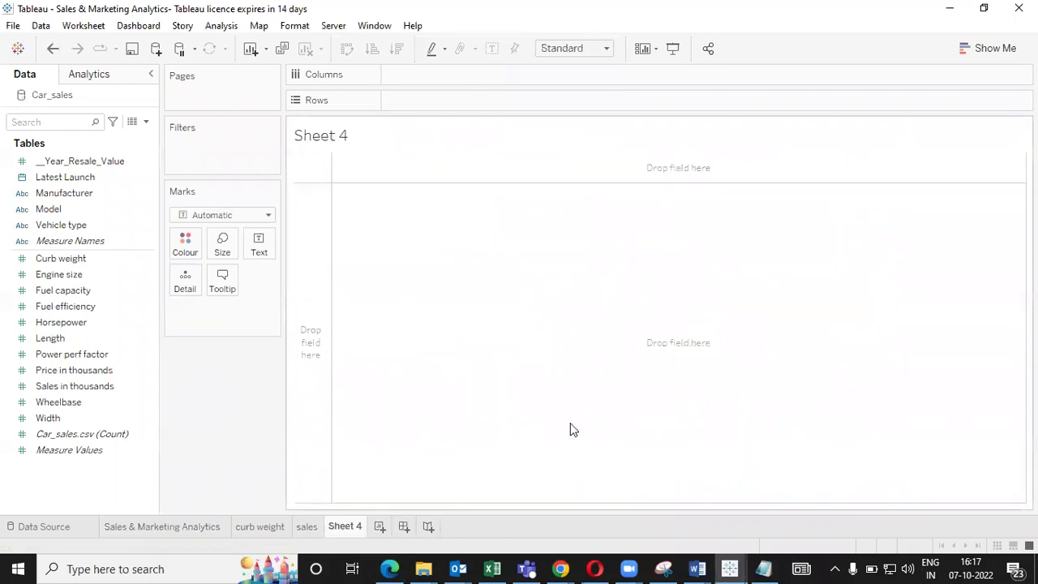
pyautogui.click(730, 569)
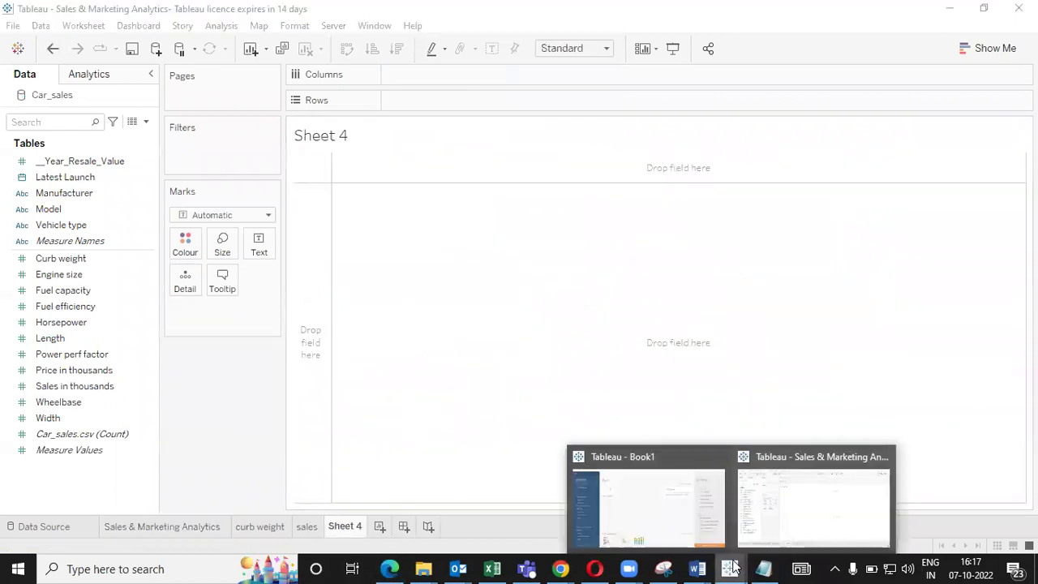
pyautogui.click(705, 508)
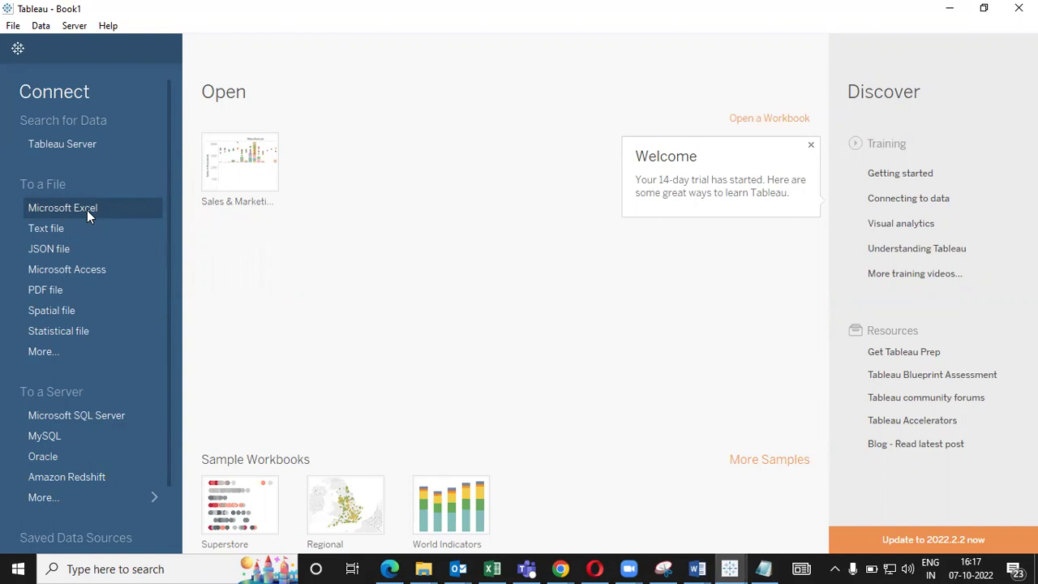
# - Start an Excel file connection in Downloads\Tableau, then cancel it
pyautogui.click(87, 210)
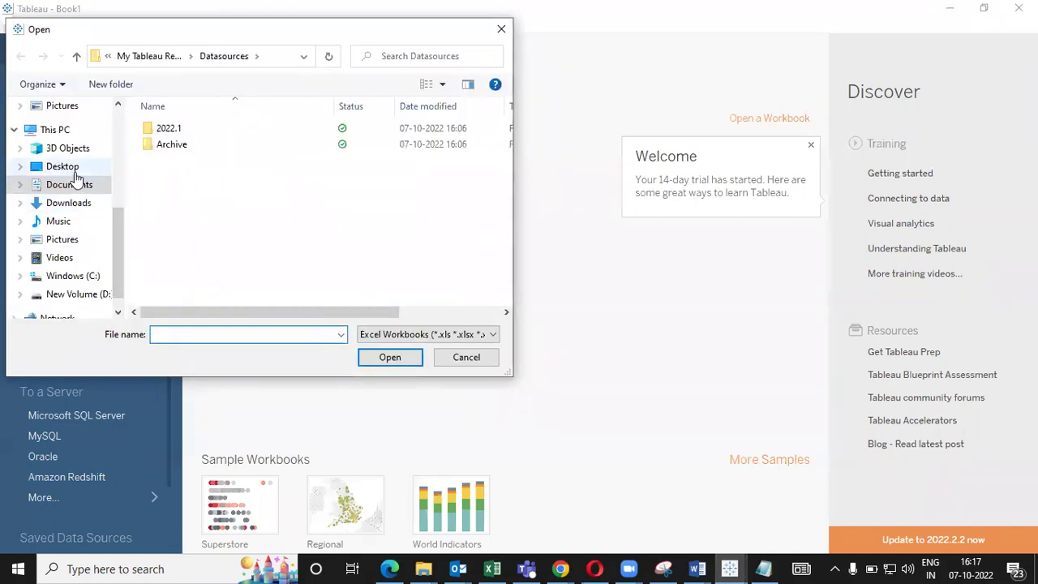
pyautogui.click(77, 204)
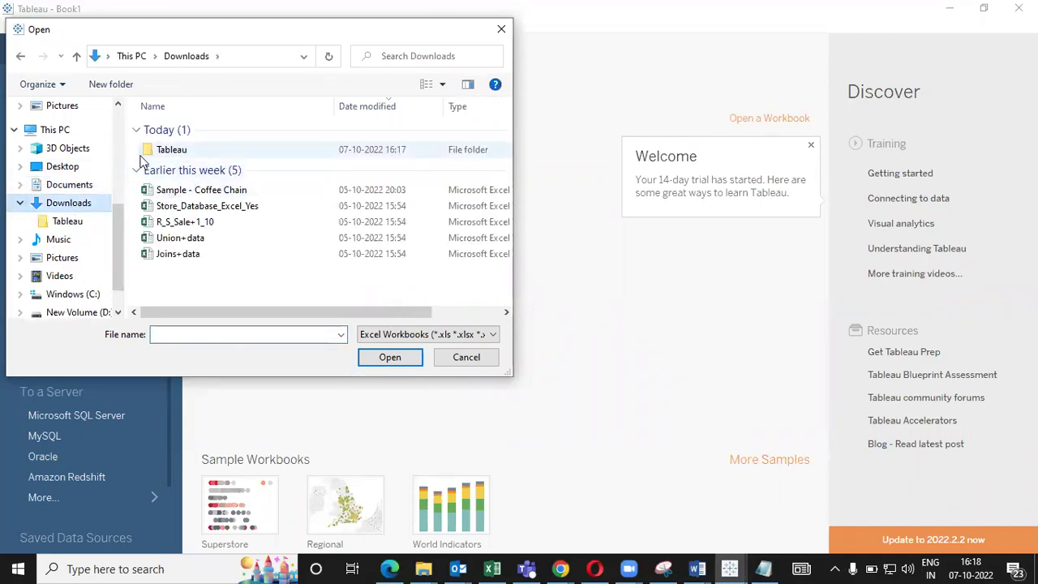
pyautogui.doubleClick(167, 150)
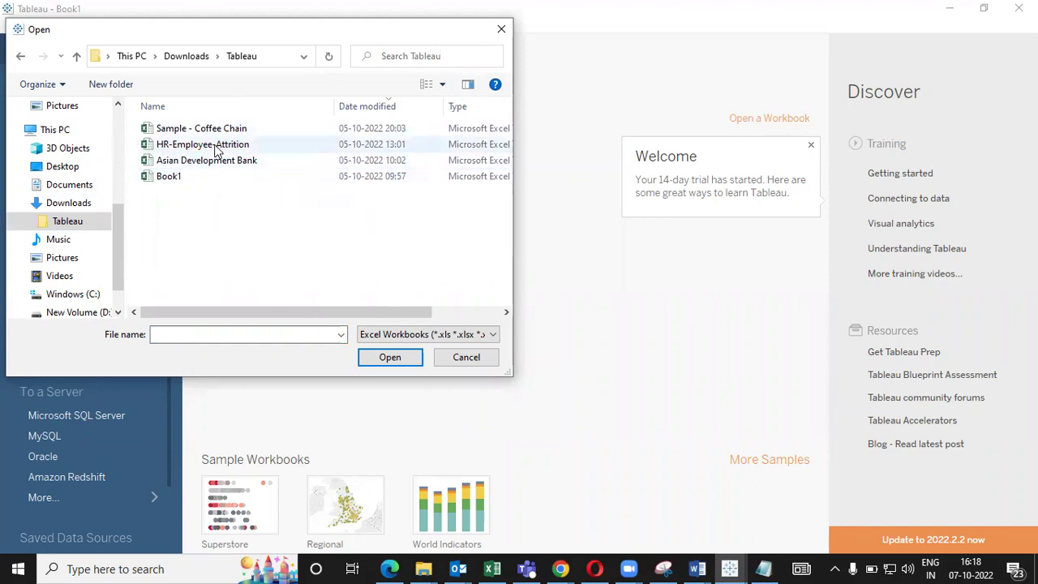
pyautogui.click(491, 357)
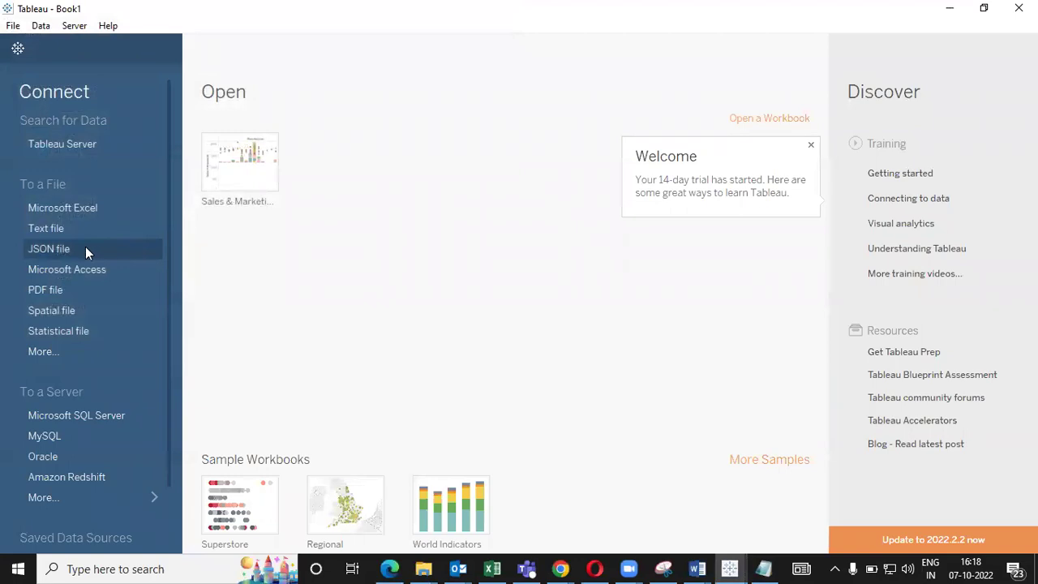
# - Connect to Car_sales.csv in Downloads\Tableau as a text file data source
pyautogui.click(55, 230)
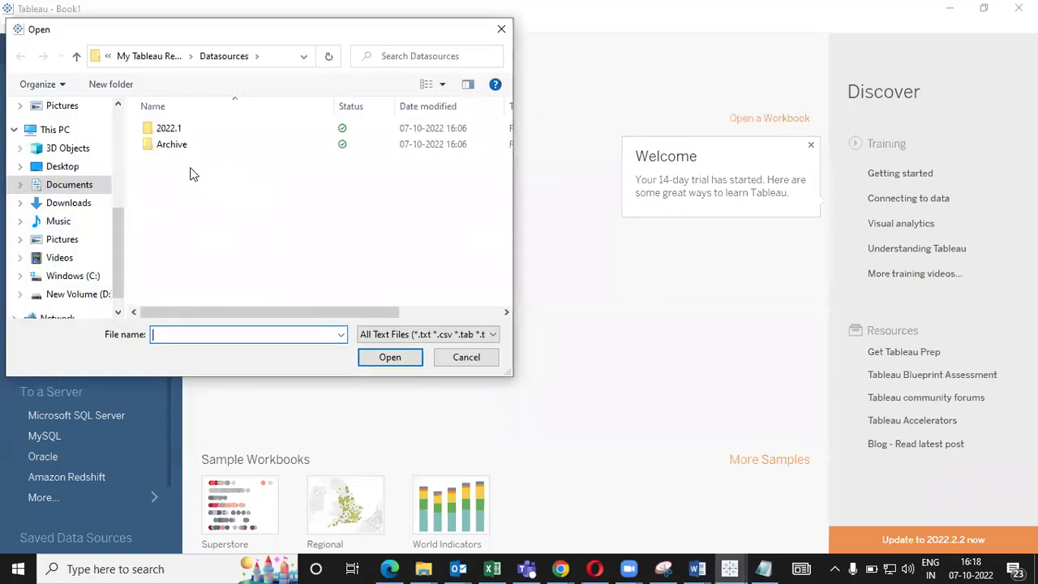
pyautogui.click(63, 205)
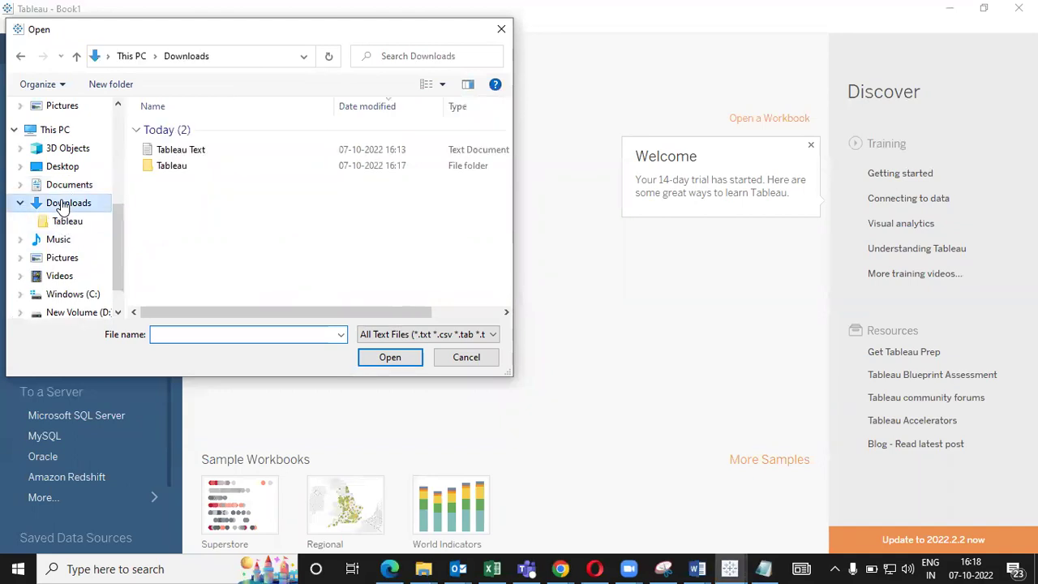
pyautogui.doubleClick(181, 166)
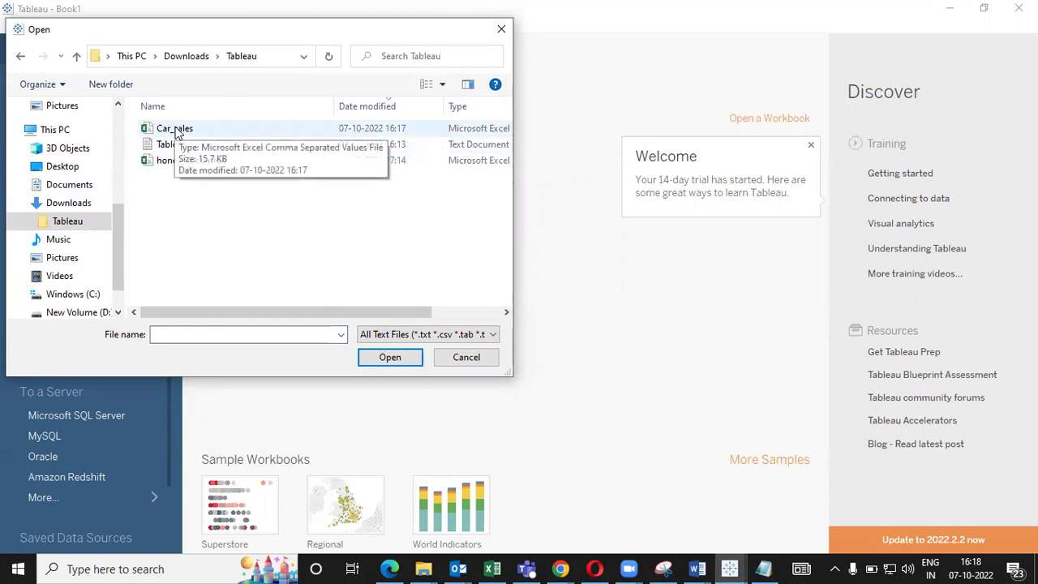
pyautogui.click(172, 133)
pyautogui.doubleClick(169, 134)
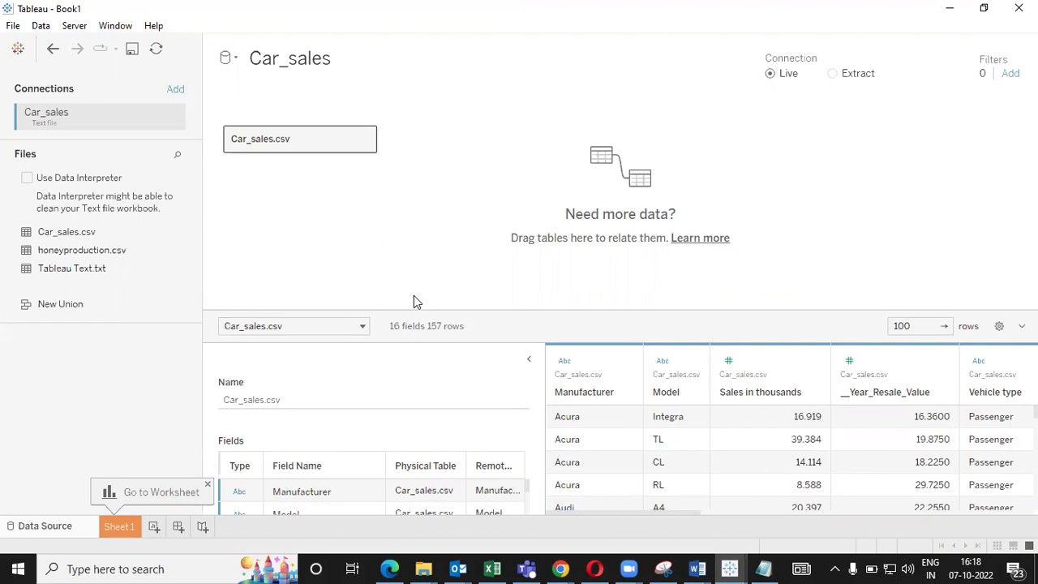
# - Rename the Sheet 1 worksheet to 'Sales & Marketing Analytics'
pyautogui.click(119, 530)
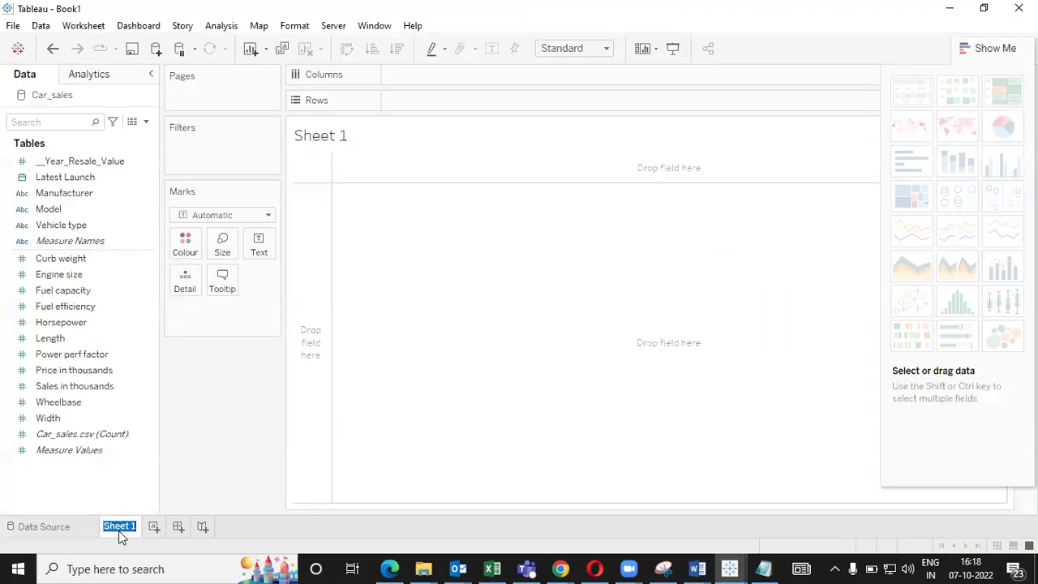
pyautogui.write('Sales &')
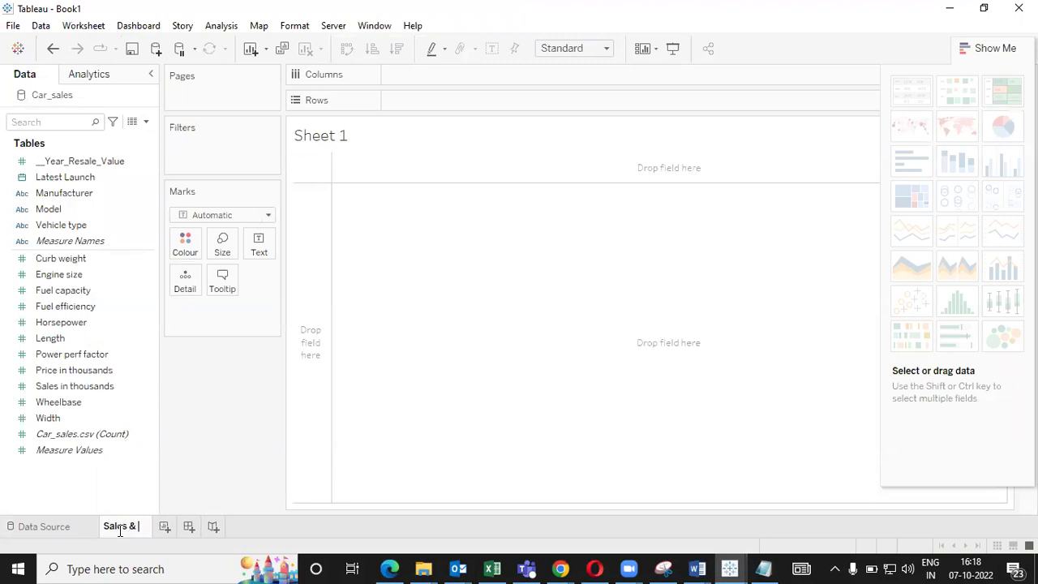
pyautogui.write(' Marketin')
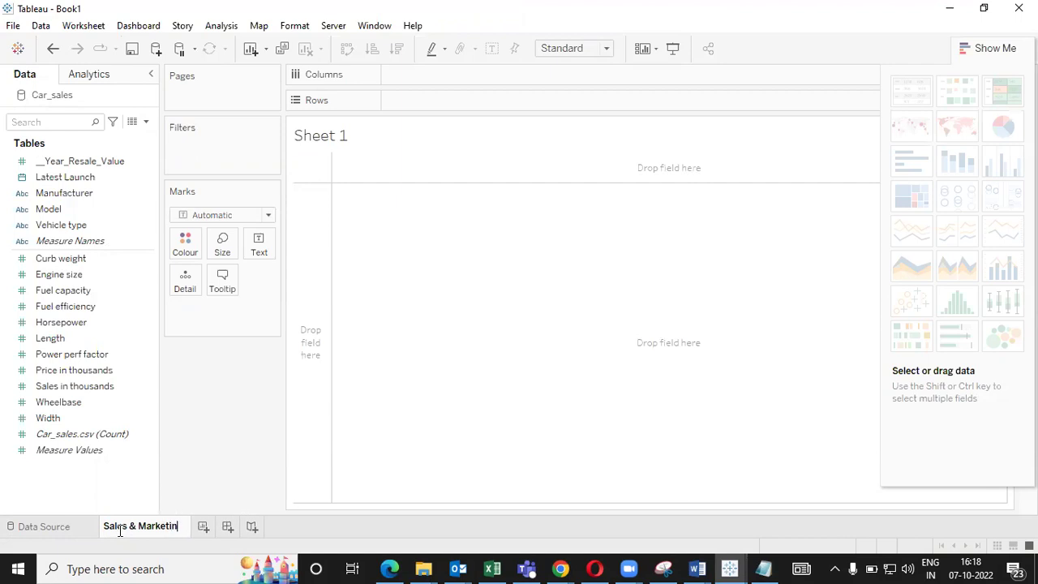
pyautogui.write('g Analytics')
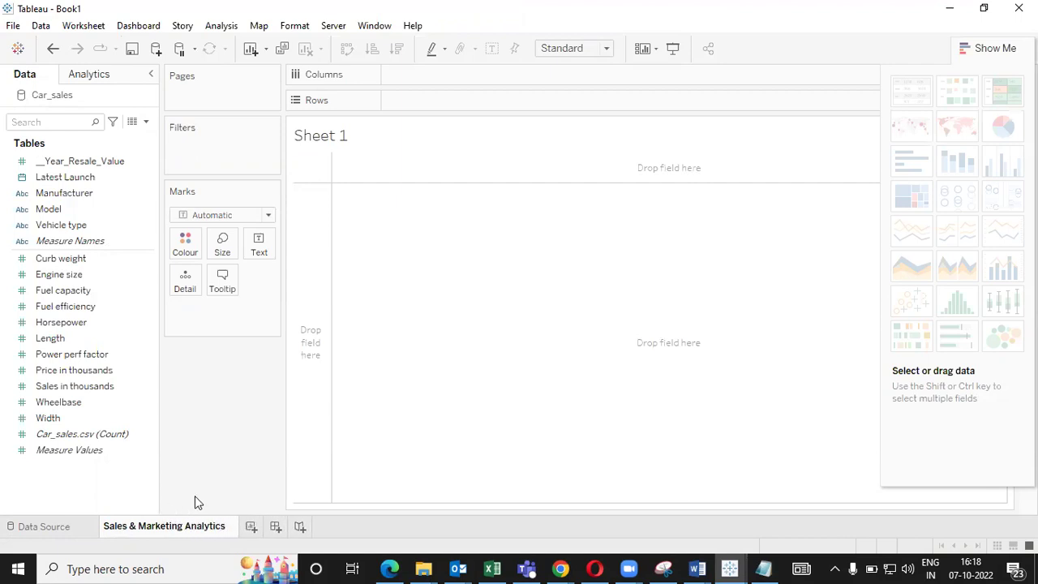
pyautogui.click(326, 387)
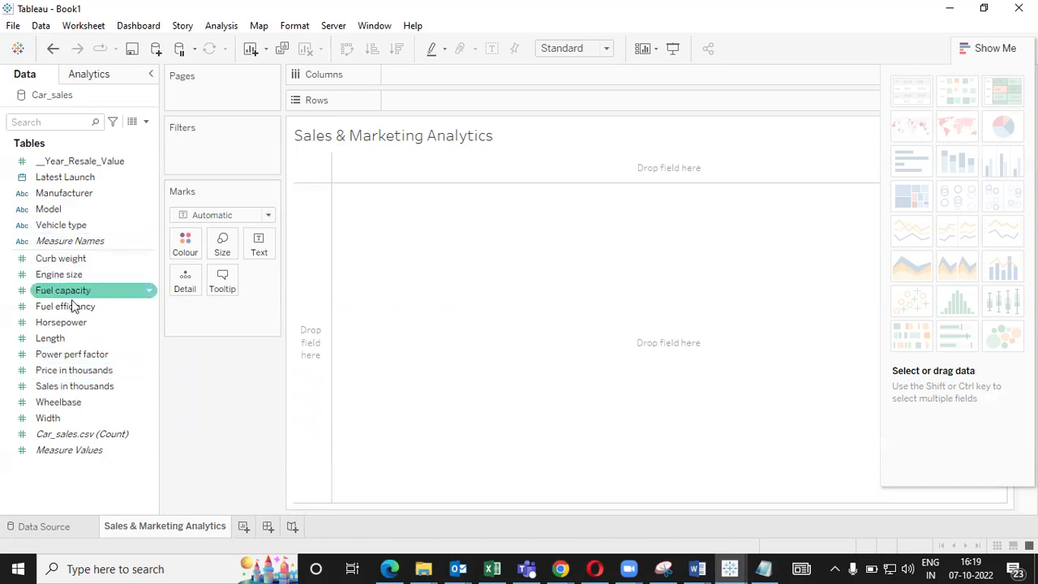
# - Place Manufacturer on the Columns shelf and close the Show Me panel
pyautogui.click(93, 202)
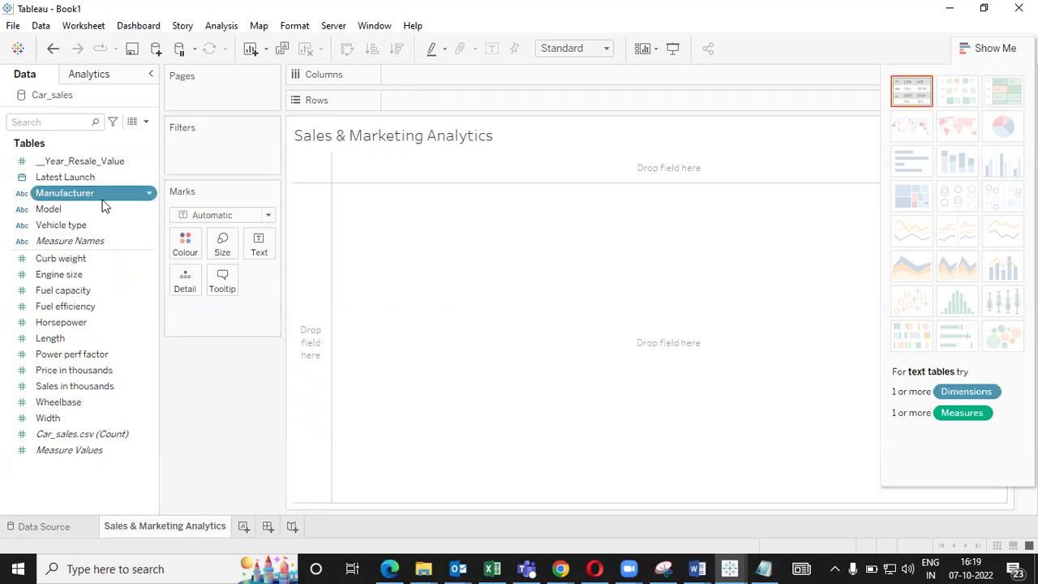
pyautogui.moveTo(102, 206); pyautogui.dragTo(463, 86)
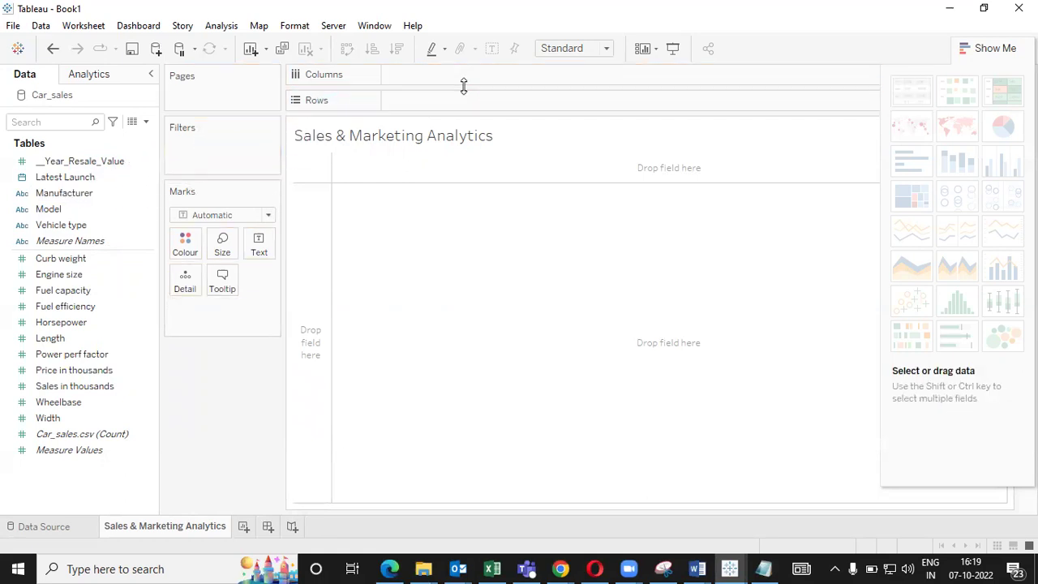
pyautogui.click(88, 203)
pyautogui.moveTo(85, 201); pyautogui.dragTo(411, 78)
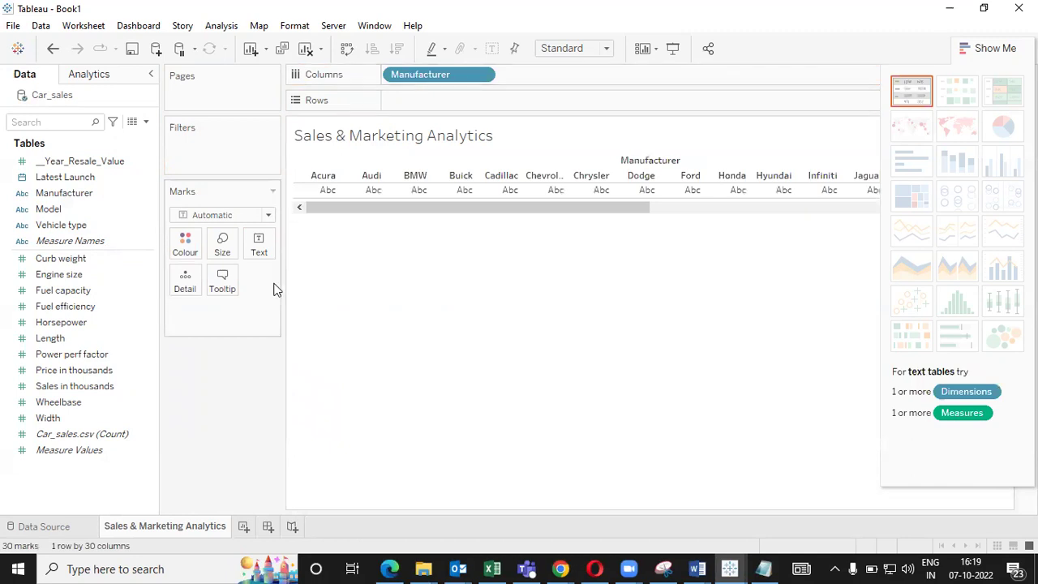
pyautogui.click(994, 52)
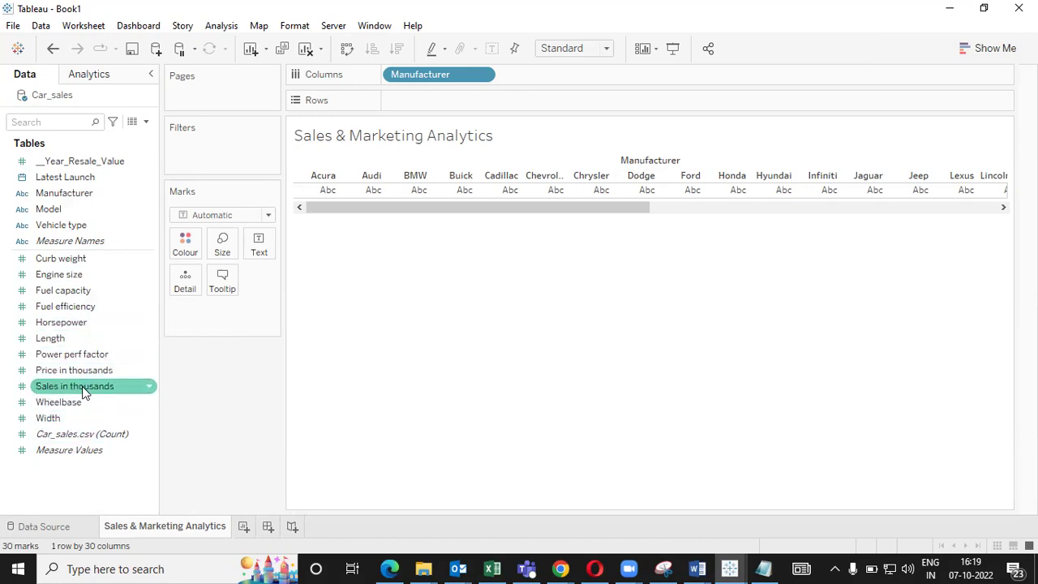
# - Put SUM(Sales in thousands) on Rows as bars and label each bar with its total
pyautogui.moveTo(82, 386); pyautogui.dragTo(443, 109)
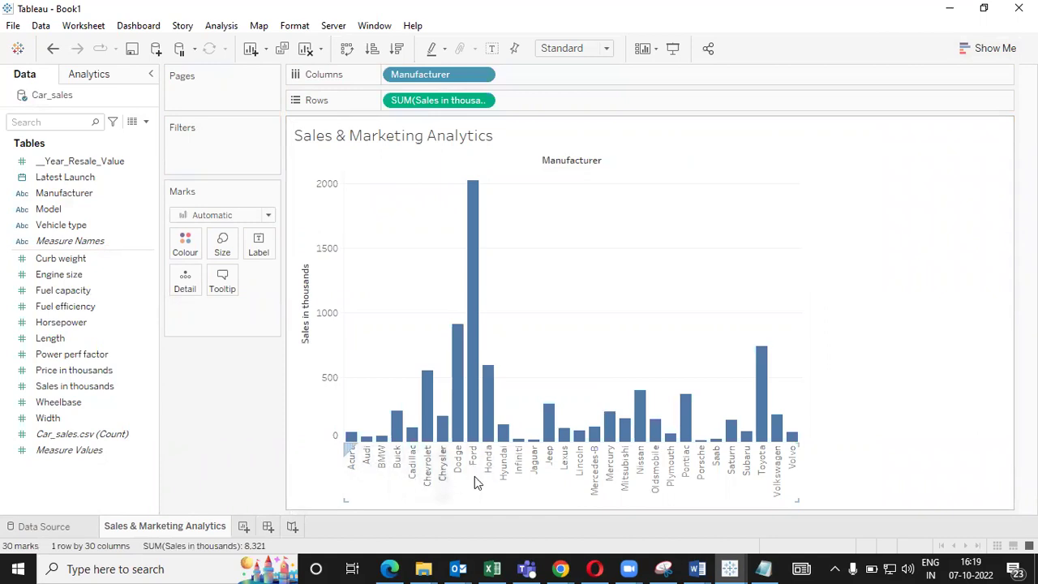
pyautogui.moveTo(467, 282)
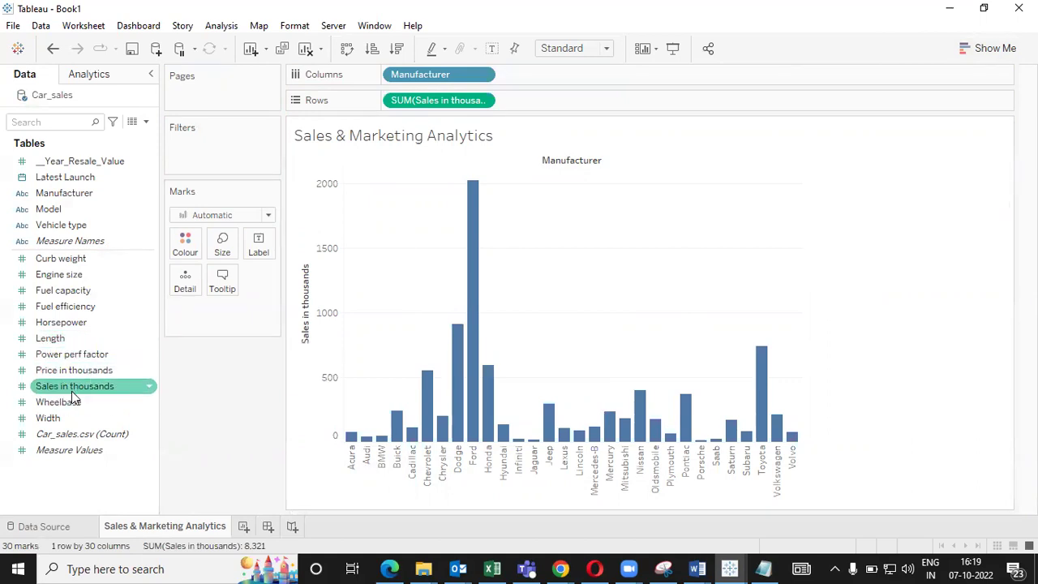
pyautogui.moveTo(71, 389); pyautogui.dragTo(262, 249)
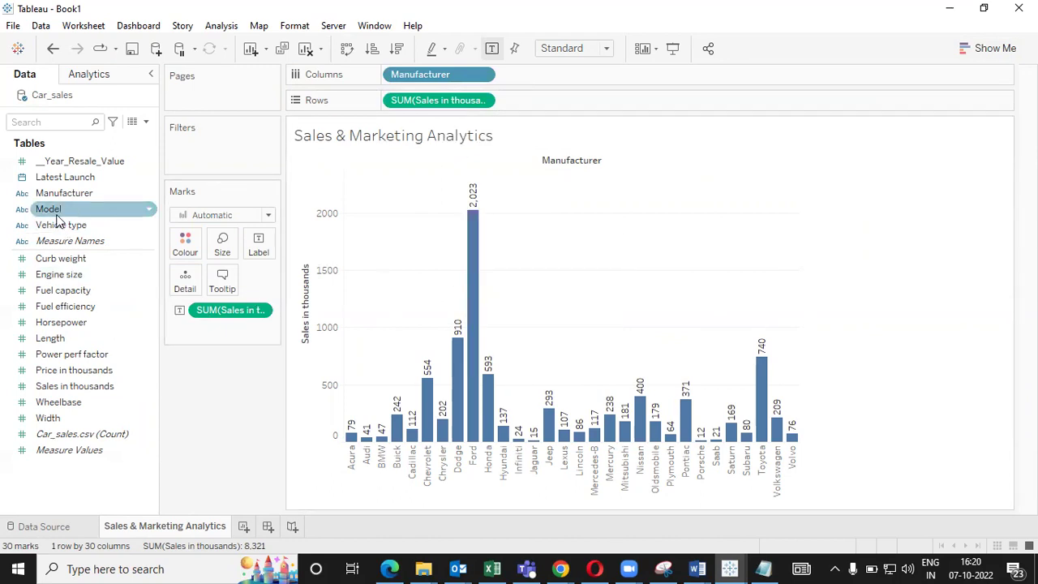
# - Colour the sales bars by Model and add Curb weight as a second measure on Rows
pyautogui.moveTo(55, 218); pyautogui.dragTo(183, 249)
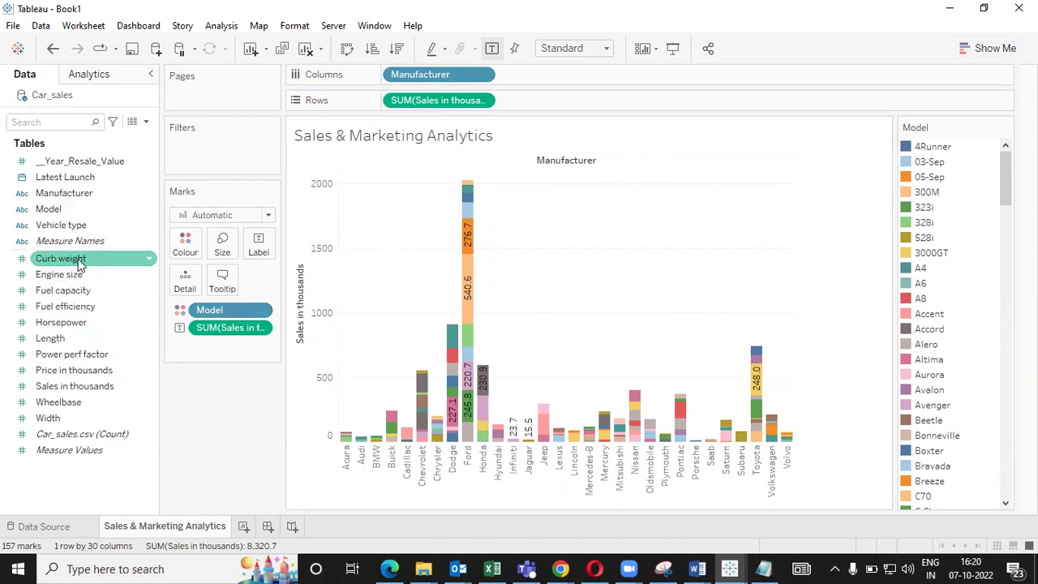
pyautogui.moveTo(79, 264)
pyautogui.mouseDown()
pyautogui.moveTo(183, 242)
pyautogui.moveTo(532, 104)
pyautogui.moveTo(177, 253)
pyautogui.moveTo(95, 267)
pyautogui.mouseUp()
pyautogui.moveTo(77, 259); pyautogui.dragTo(547, 109)
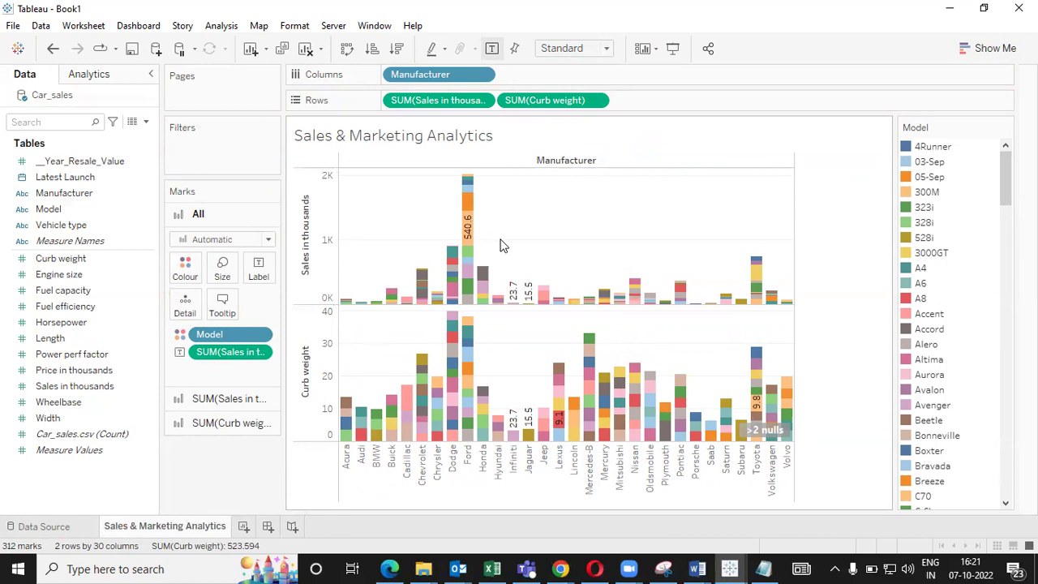
# - Make SUM(Curb weight) a dual axis and set the Sales in thousands marks to Bar
pyautogui.click(596, 101)
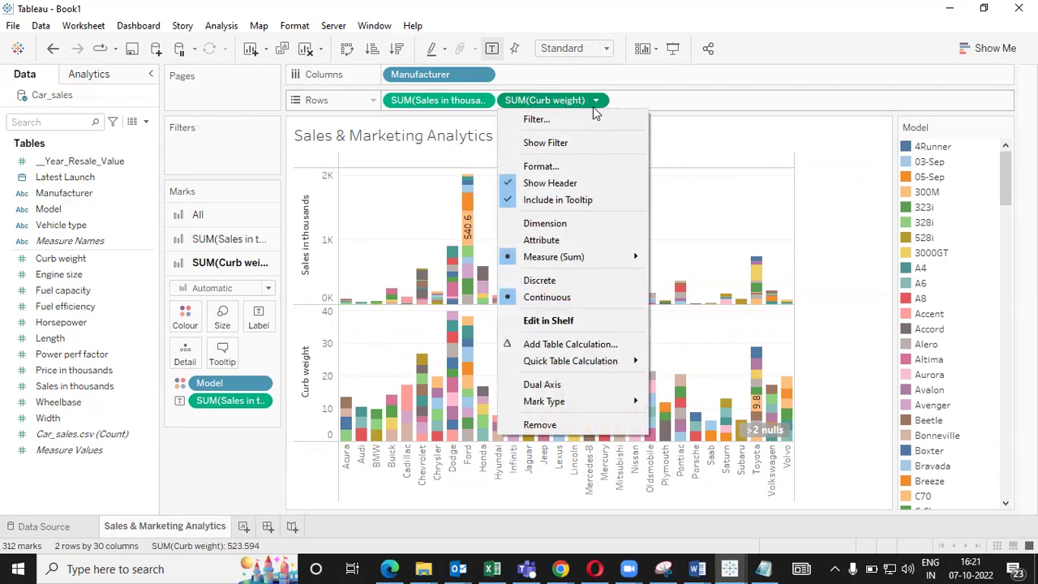
pyautogui.click(576, 391)
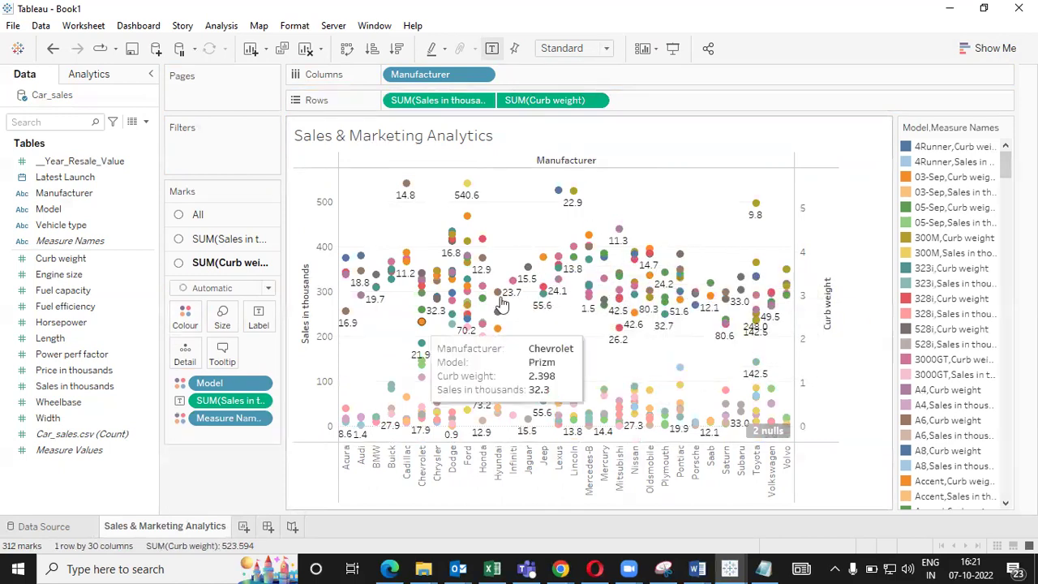
pyautogui.click(222, 240)
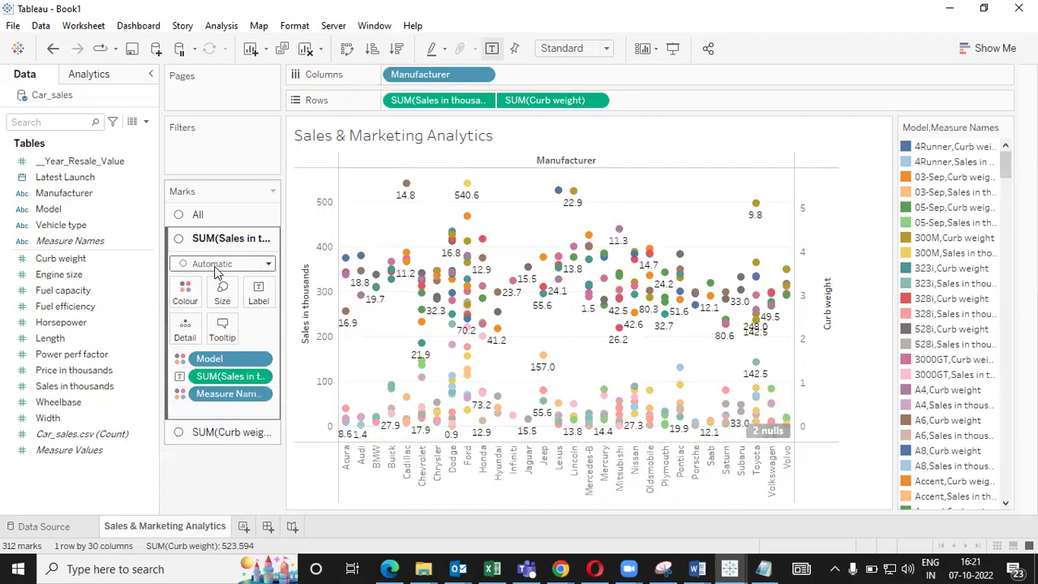
pyautogui.click(215, 265)
pyautogui.click(202, 299)
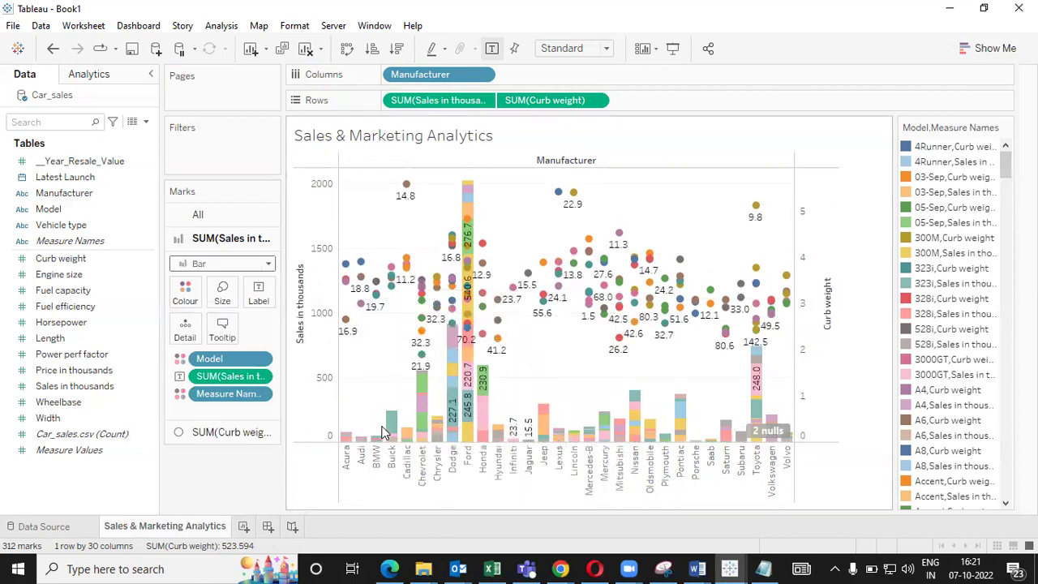
pyautogui.moveTo(468, 395)
pyautogui.moveTo(420, 418)
pyautogui.moveTo(436, 274)
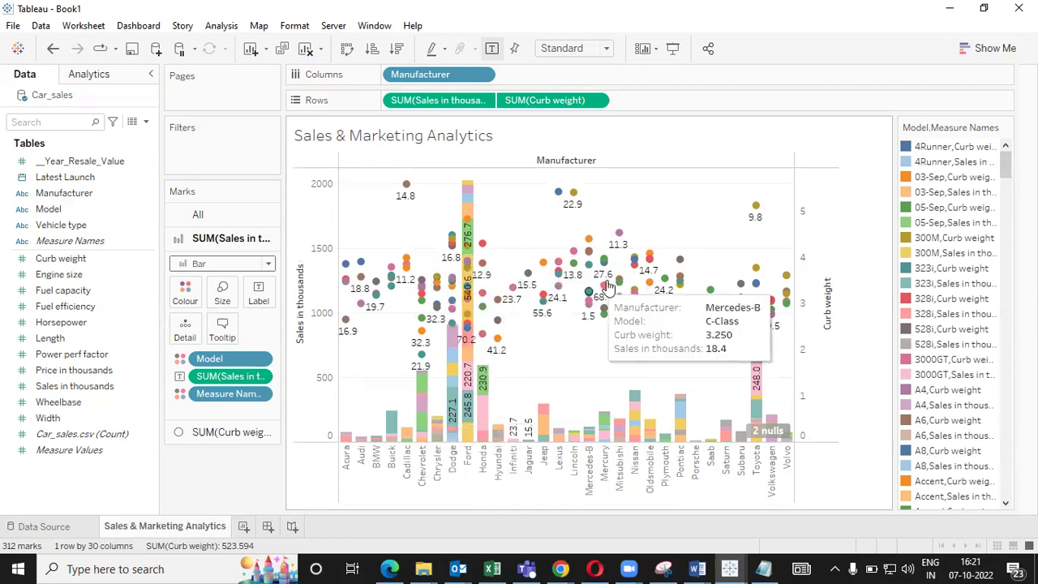
pyautogui.moveTo(601, 318)
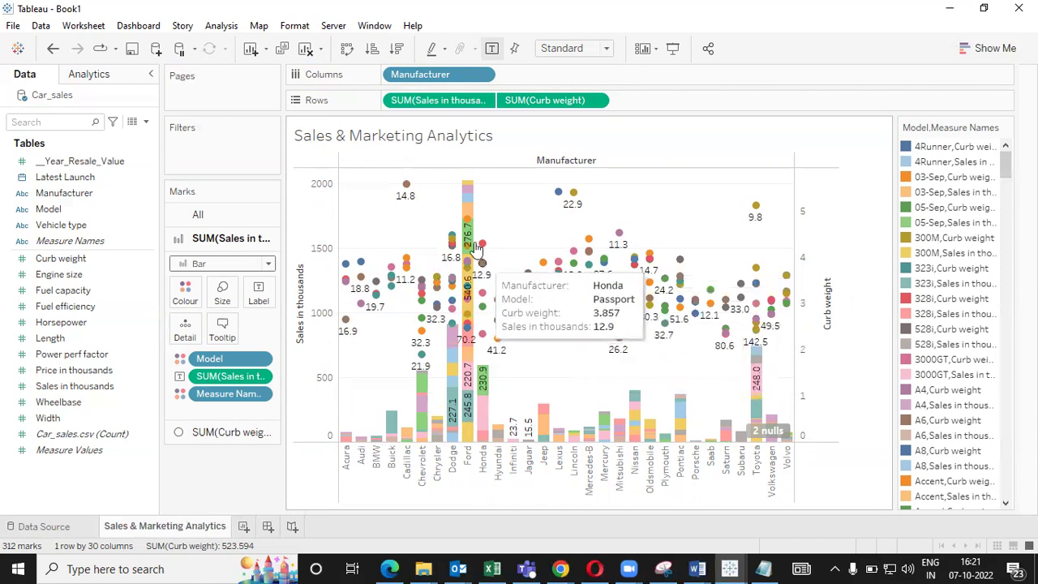